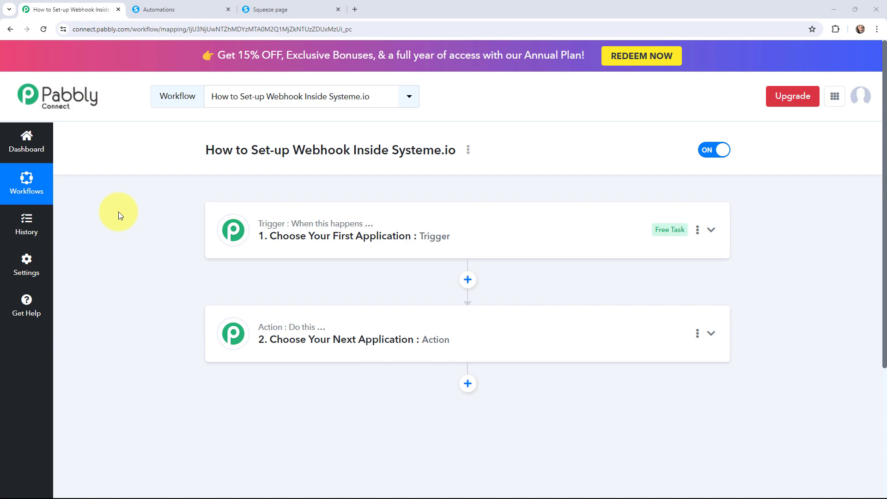
- Look over the existing Systeme.io automation rules and the webinar registration form
{"action": "left_click", "coordinate": [199, 9]}
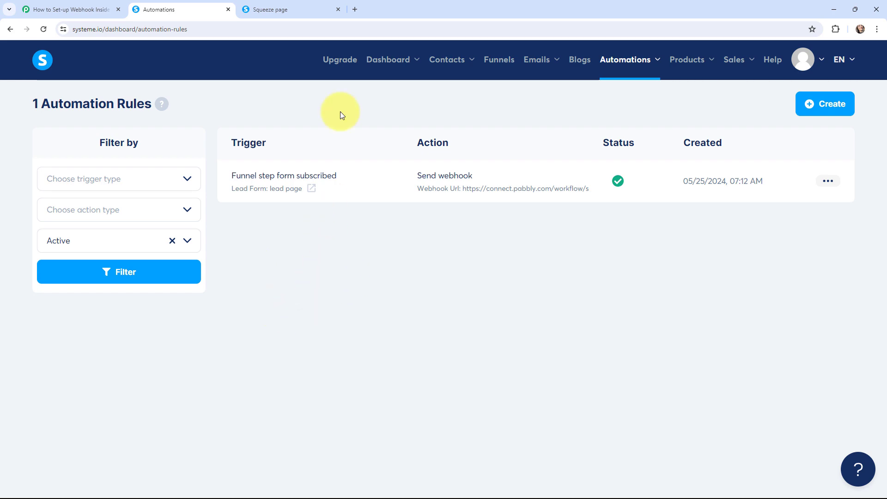
{"action": "left_click", "coordinate": [311, 8]}
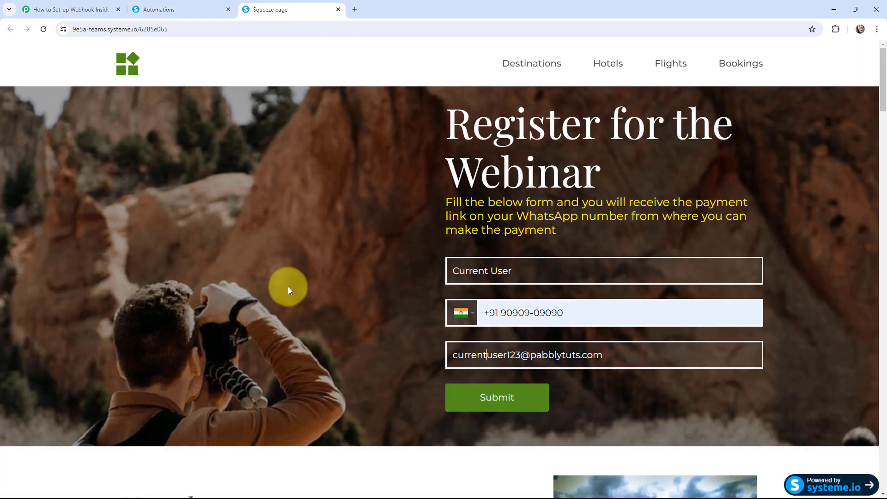
{"action": "left_click", "coordinate": [99, 9]}
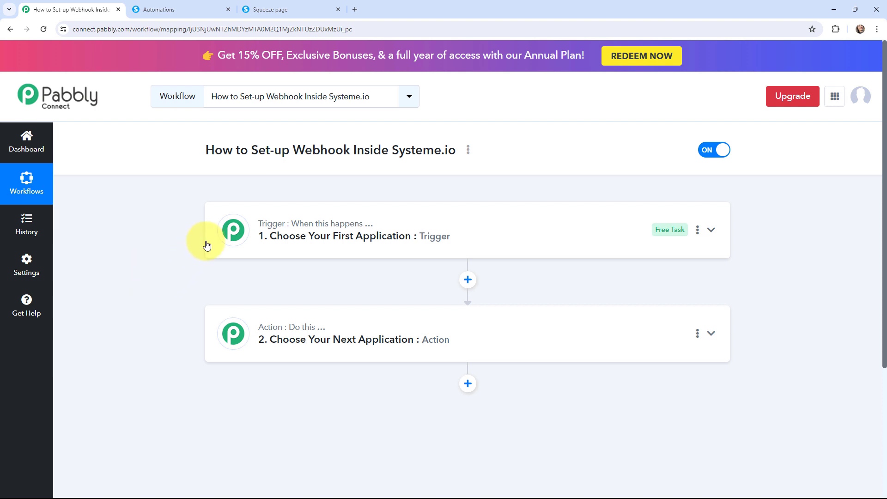
- Search 'systeme' and choose Systeme.io as the trigger app
{"action": "left_click", "coordinate": [230, 228]}
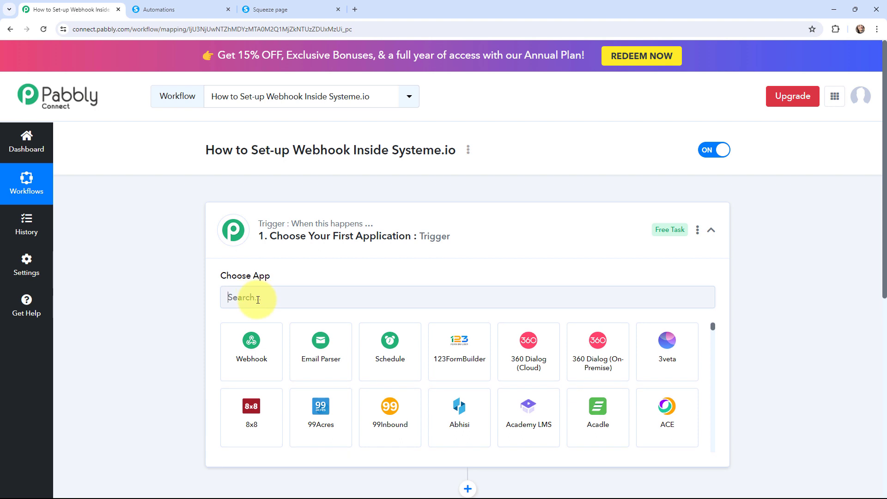
{"action": "left_click", "coordinate": [257, 298]}
{"action": "type", "text": "systeme"}
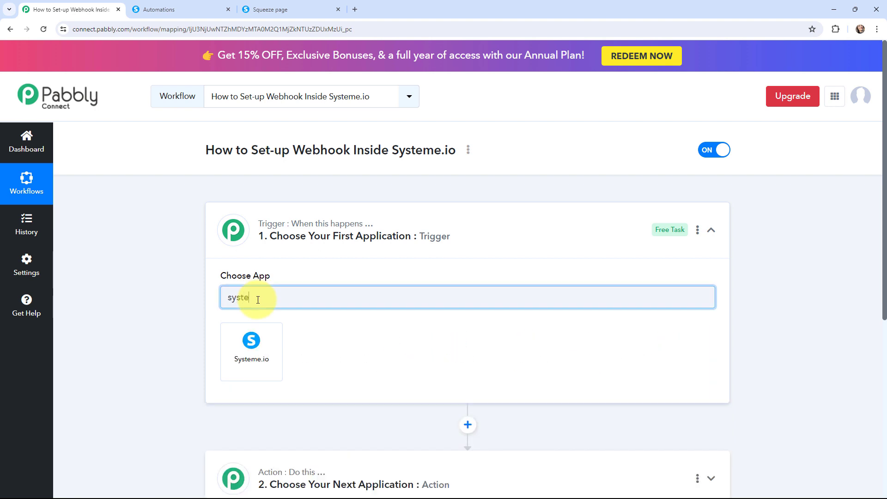
{"action": "left_click", "coordinate": [257, 354]}
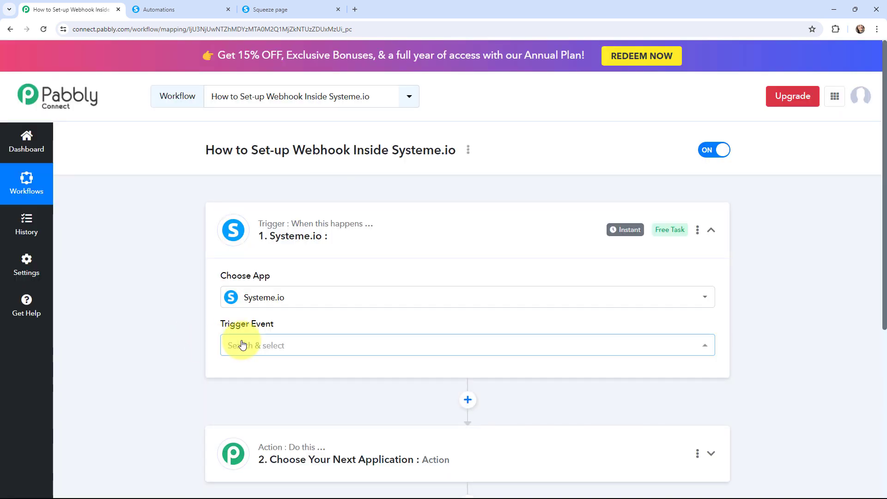
- Set the trigger event to Contact Subscribed to a Form, generating the webhook URL
{"action": "left_click", "coordinate": [239, 345]}
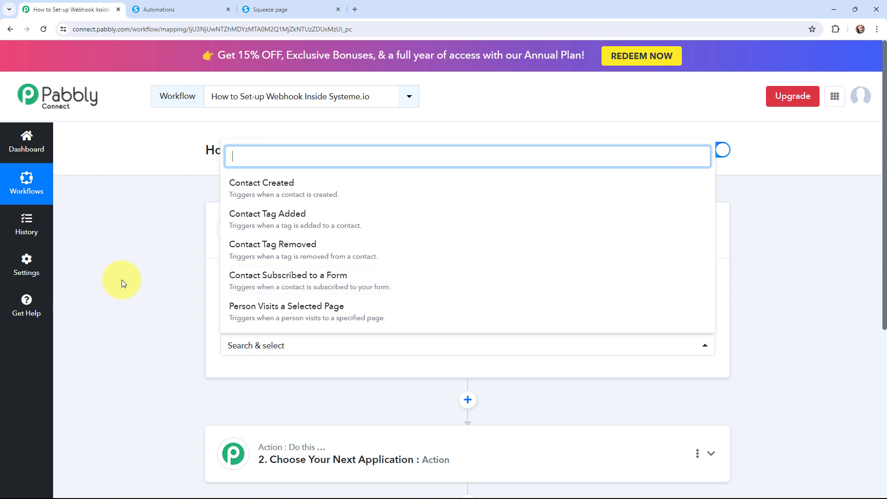
{"action": "left_click", "coordinate": [159, 289]}
{"action": "left_click", "coordinate": [256, 10]}
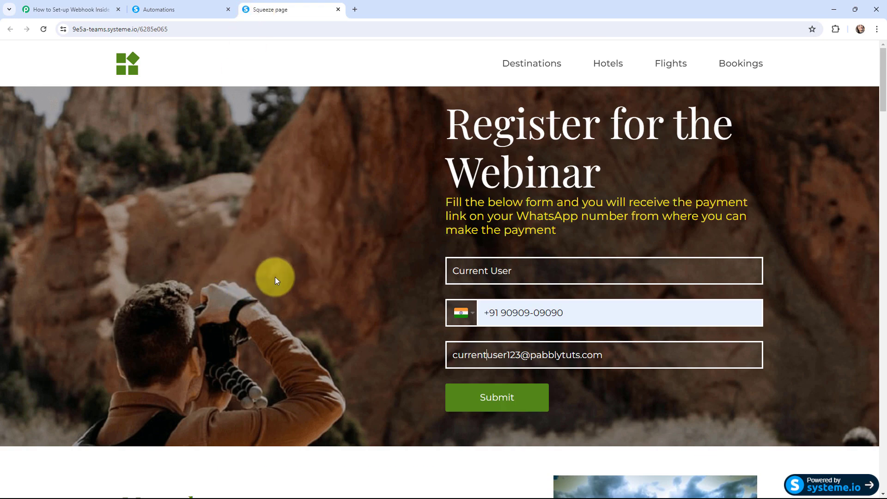
{"action": "left_click", "coordinate": [88, 10]}
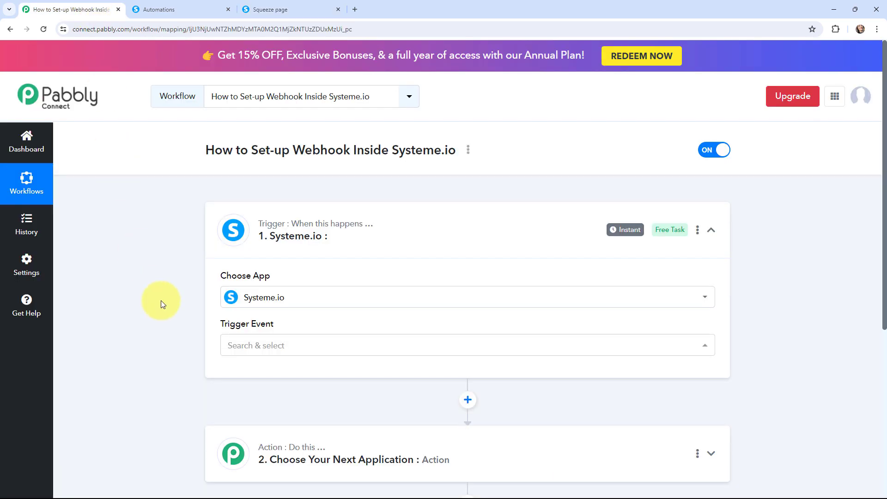
{"action": "left_click", "coordinate": [238, 350]}
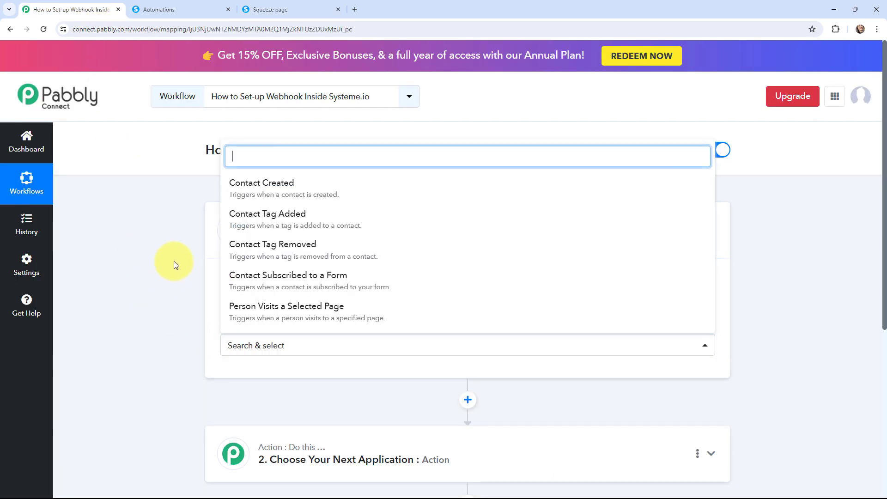
{"action": "left_click", "coordinate": [301, 284]}
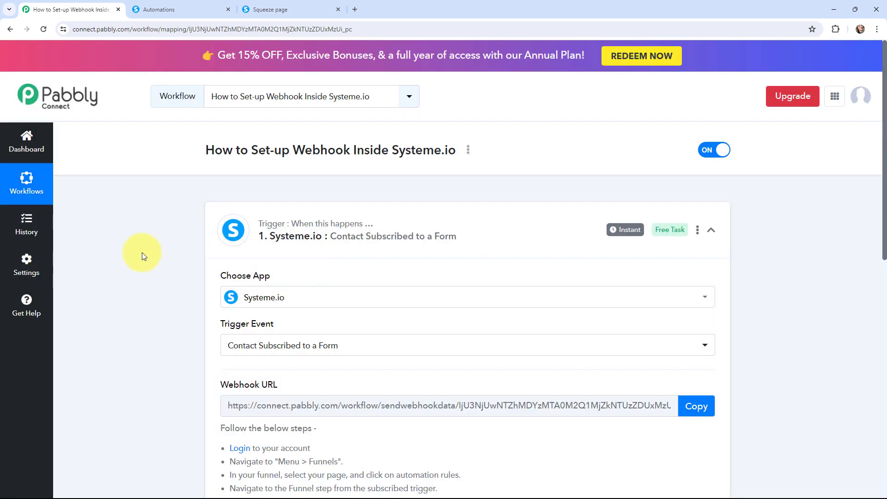
- Scroll down and read the 'Follow the below steps' webhook setup instructions
{"action": "scroll", "coordinate": [144, 257], "scroll_direction": "down", "scroll_amount": 3}
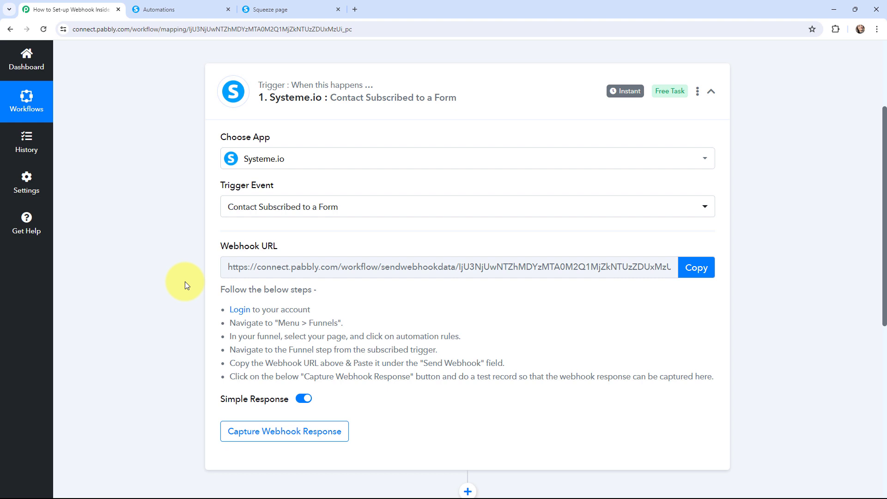
{"action": "left_click_drag", "start_coordinate": [221, 291], "coordinate": [714, 377]}
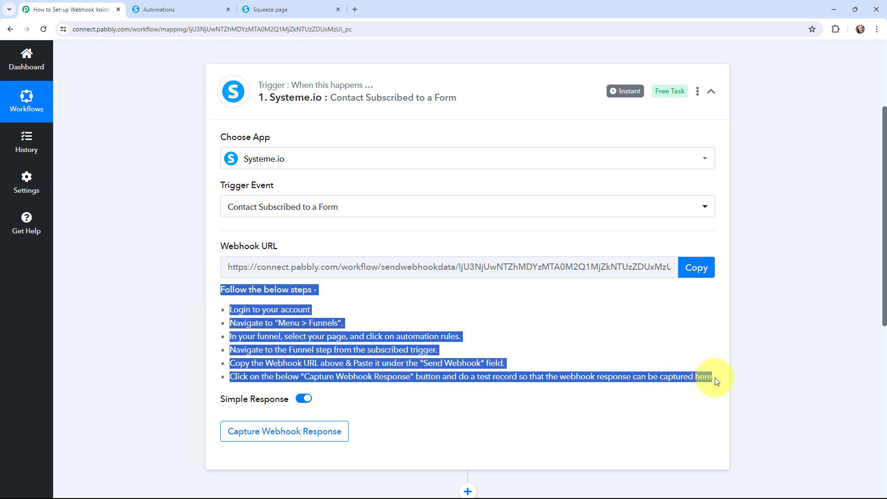
{"action": "left_click", "coordinate": [141, 317]}
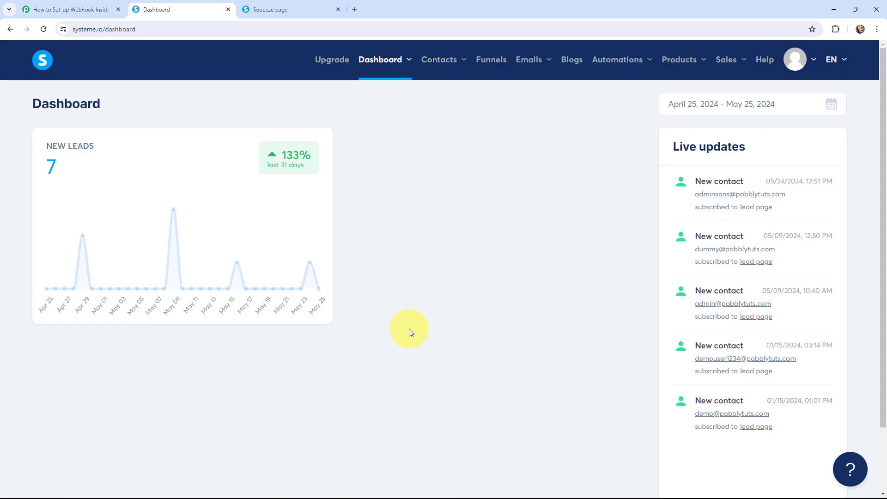
- Create a new automation rule under Automations > Rules and begin adding a trigger
{"action": "mouse_move", "coordinate": [617, 62]}
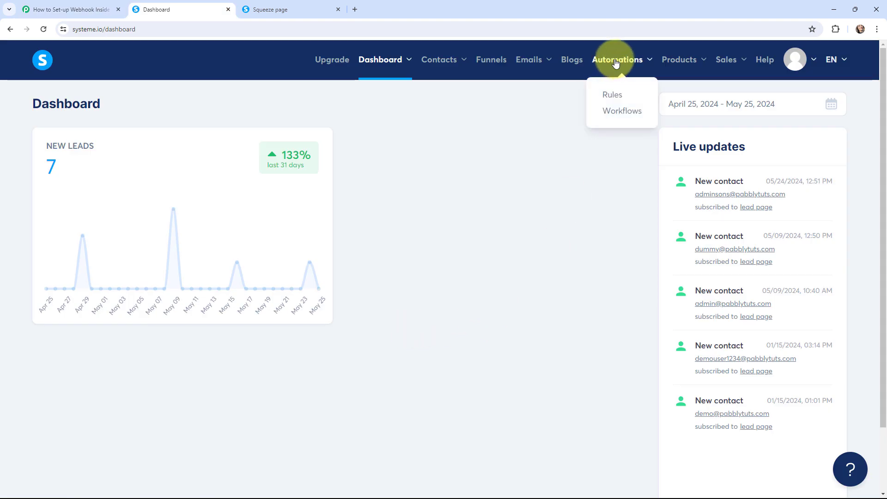
{"action": "left_click", "coordinate": [617, 94]}
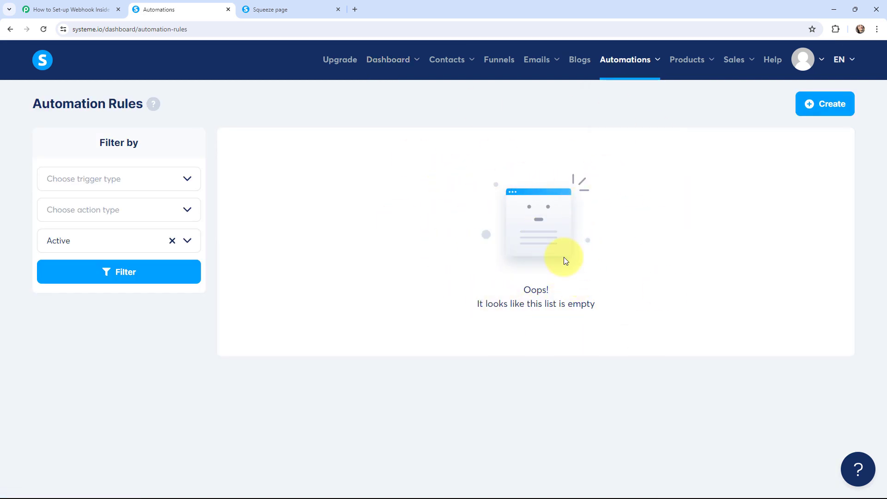
{"action": "left_click", "coordinate": [817, 110]}
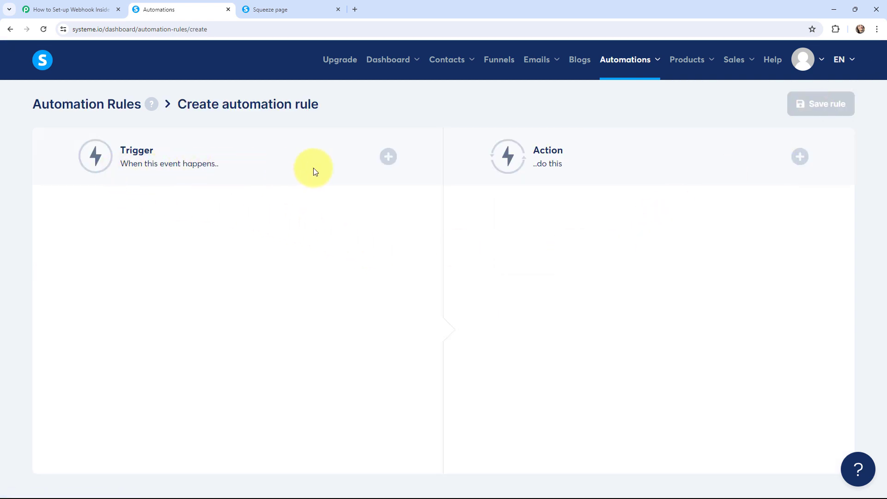
{"action": "left_click", "coordinate": [388, 156]}
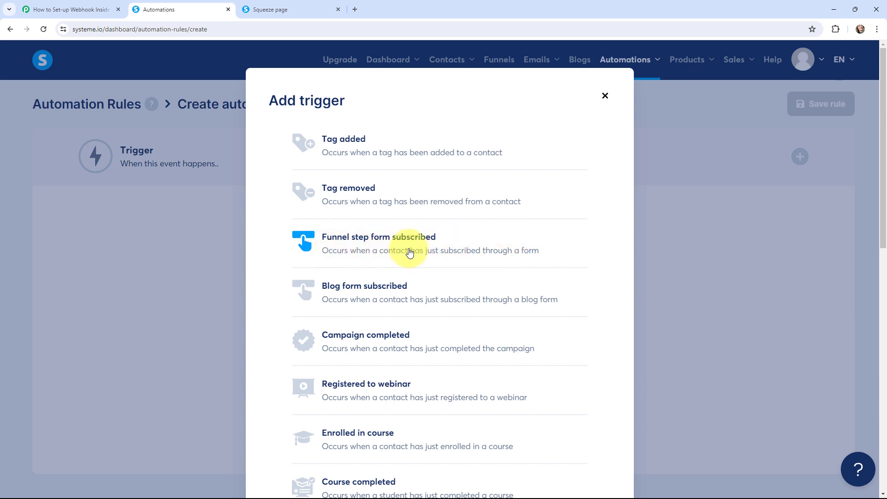
- Use the Funnel step form subscribed trigger with funnel Lead Form and step lead page
{"action": "left_click", "coordinate": [521, 248]}
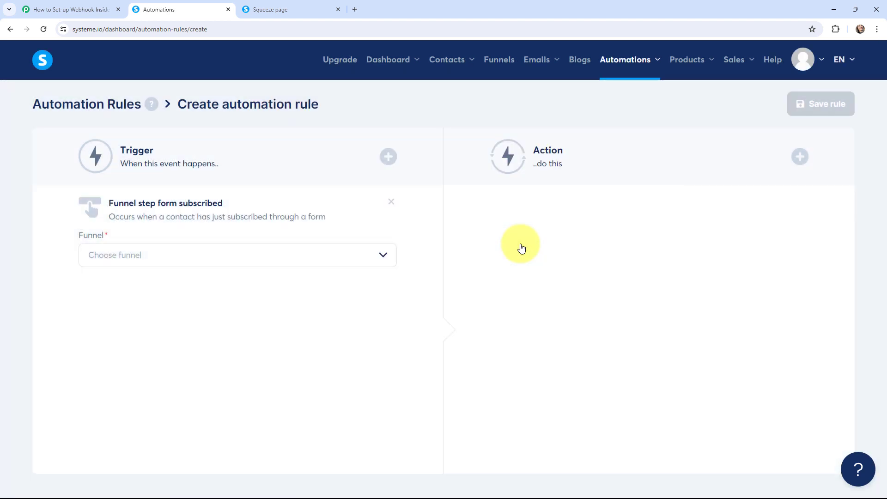
{"action": "left_click", "coordinate": [155, 259]}
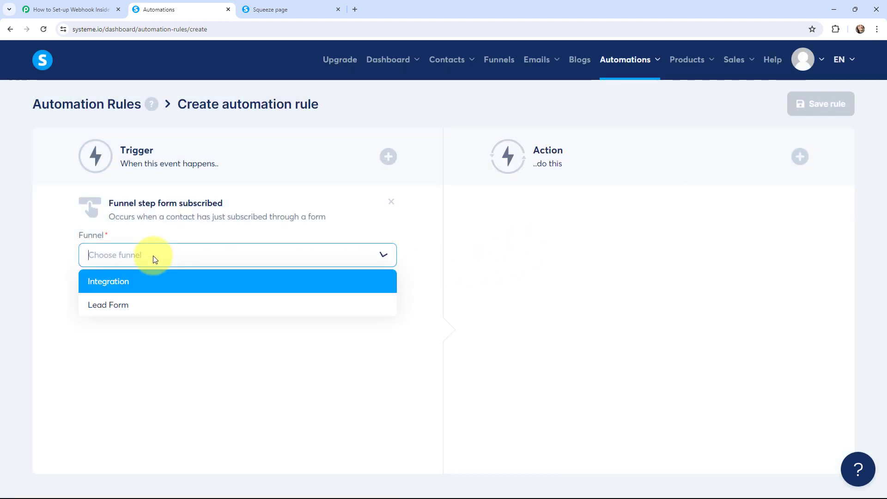
{"action": "left_click", "coordinate": [152, 303]}
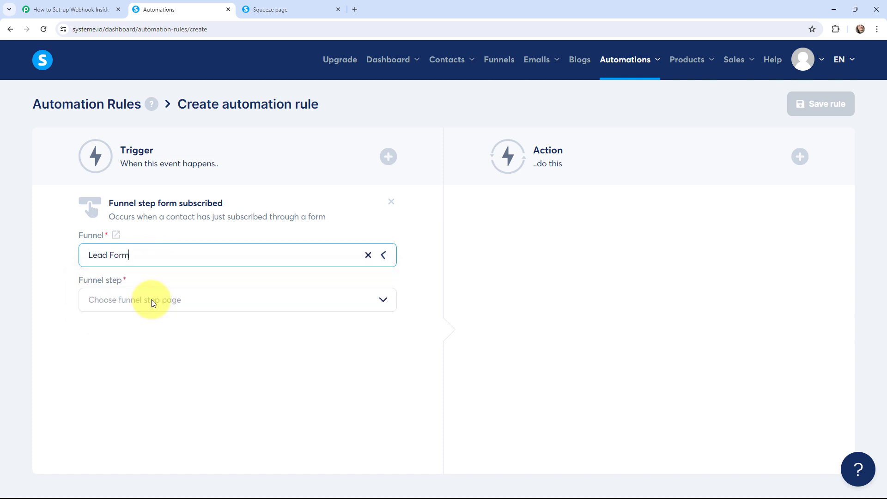
{"action": "left_click", "coordinate": [158, 298]}
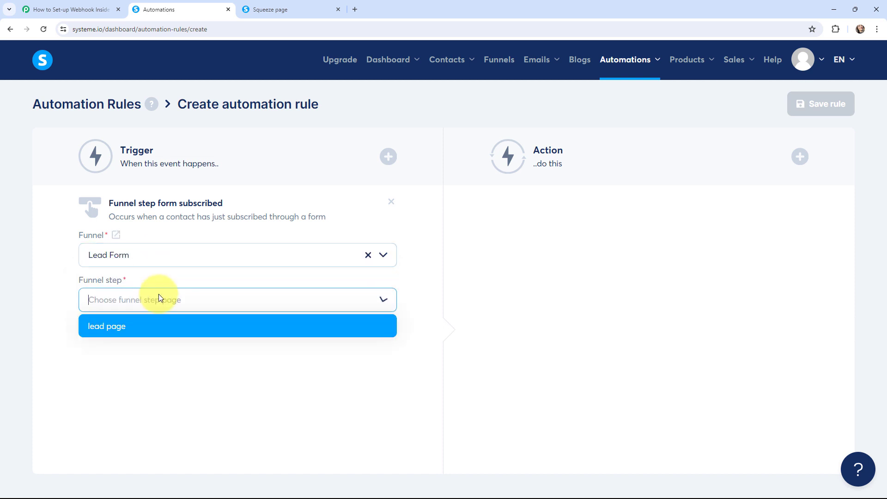
{"action": "left_click", "coordinate": [152, 324]}
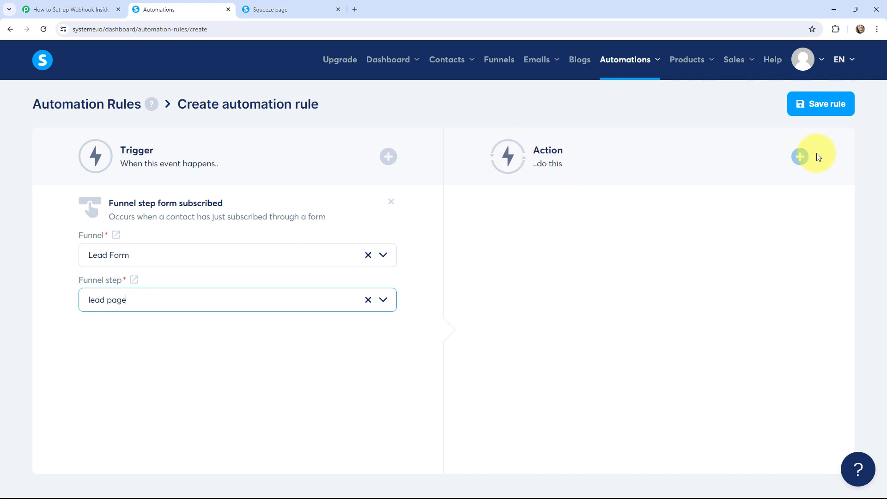
- Add a Send webhook action to the new automation rule
{"action": "left_click", "coordinate": [801, 157]}
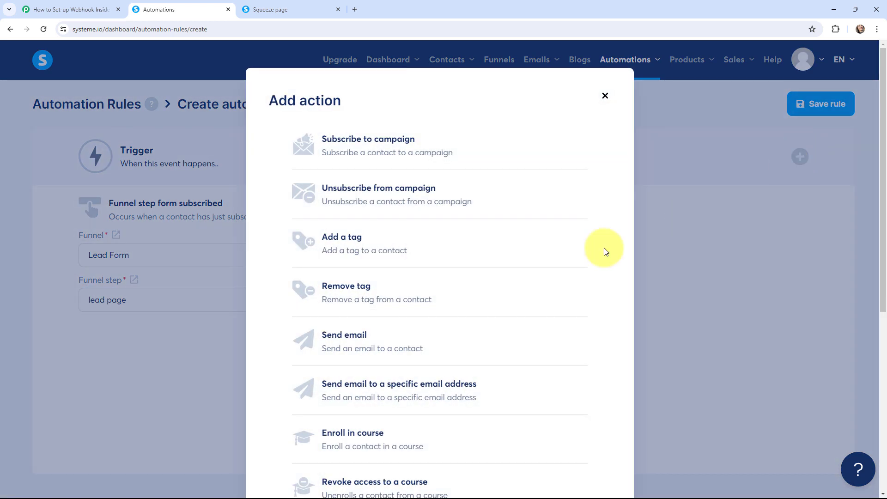
{"action": "scroll", "coordinate": [451, 301], "scroll_direction": "down", "scroll_amount": 3}
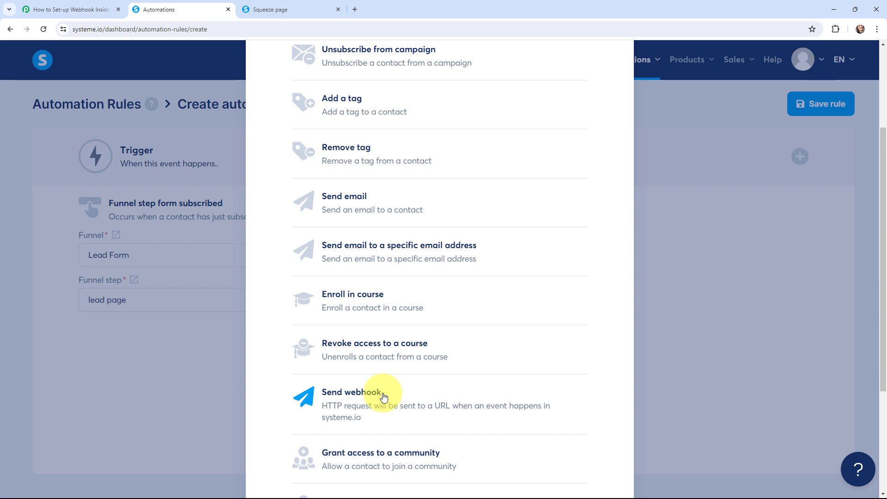
{"action": "left_click", "coordinate": [384, 396]}
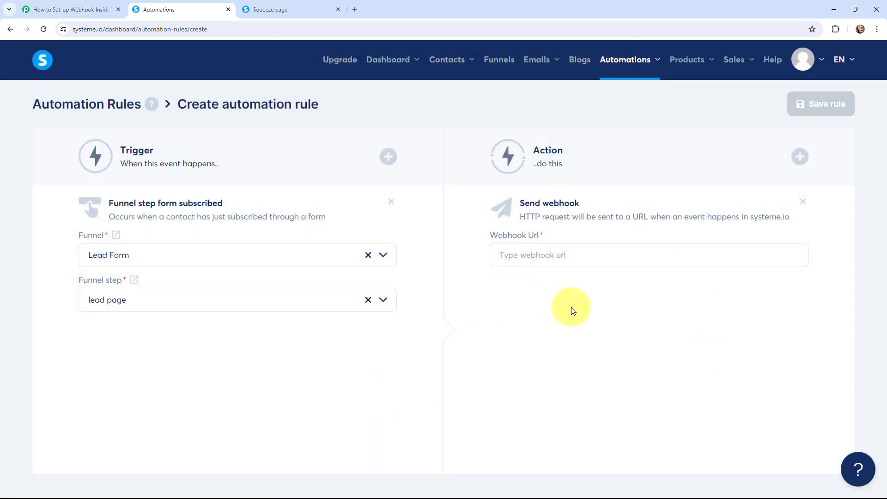
- Paste the copied Pabbly webhook URL into the rule's Webhook Url and save the rule
{"action": "left_click", "coordinate": [74, 9]}
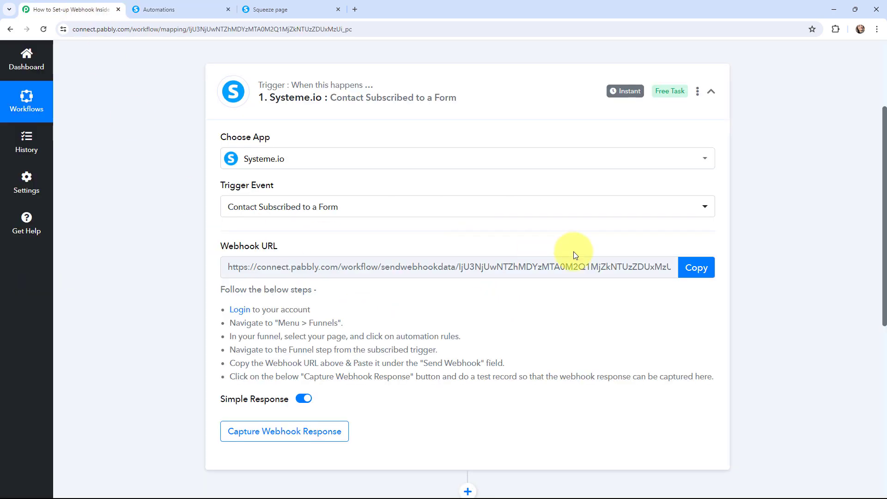
{"action": "left_click", "coordinate": [696, 268]}
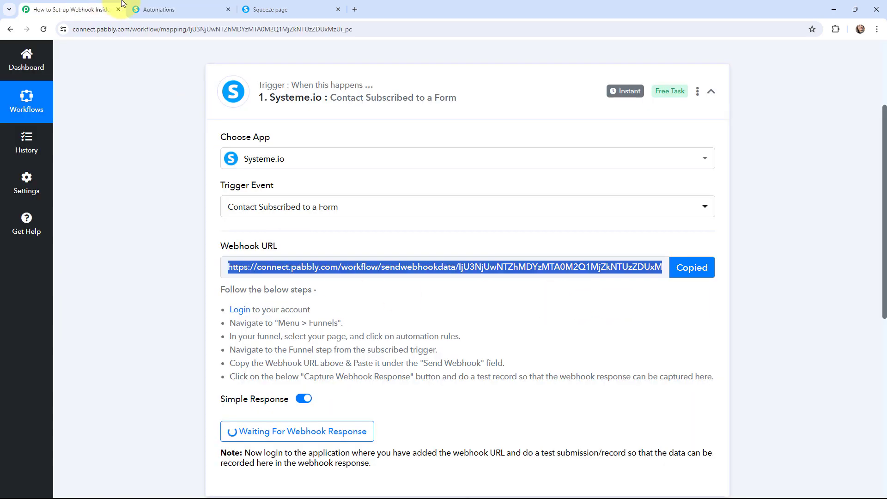
{"action": "left_click", "coordinate": [134, 9]}
{"action": "left_click", "coordinate": [537, 256]}
{"action": "key", "text": "ctrl+v"}
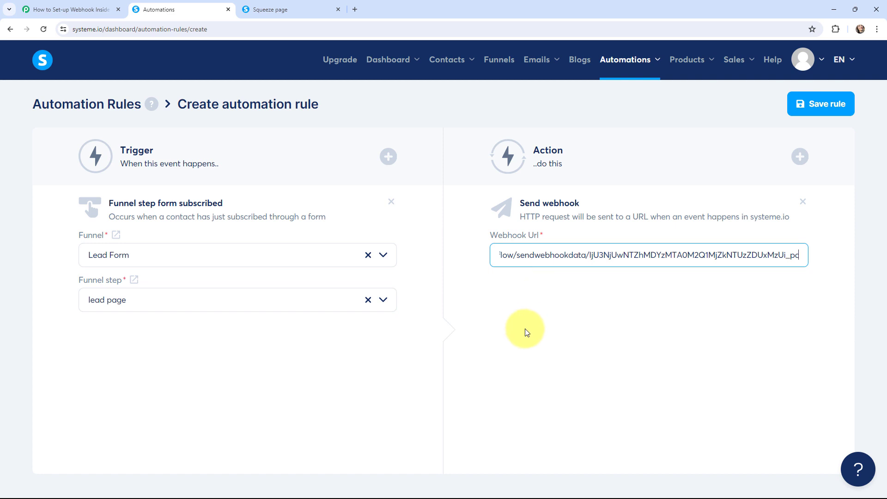
{"action": "left_click", "coordinate": [815, 108]}
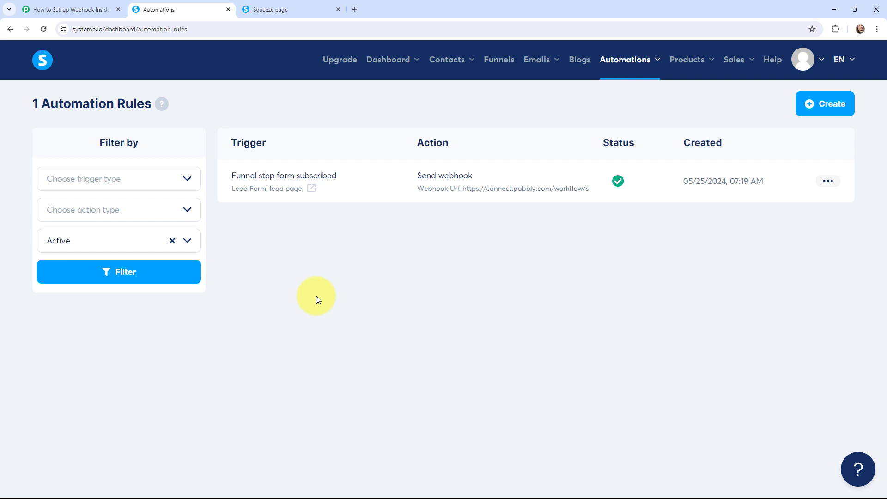
- Bring up the Register for the Webinar squeeze page with the test contact's details filled in
{"action": "key", "text": "ctrl+shift+Tab"}
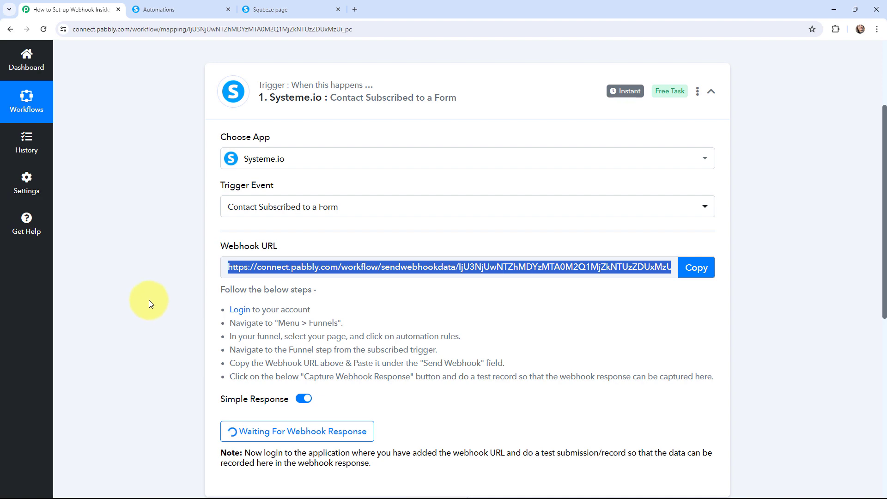
{"action": "left_click", "coordinate": [296, 9]}
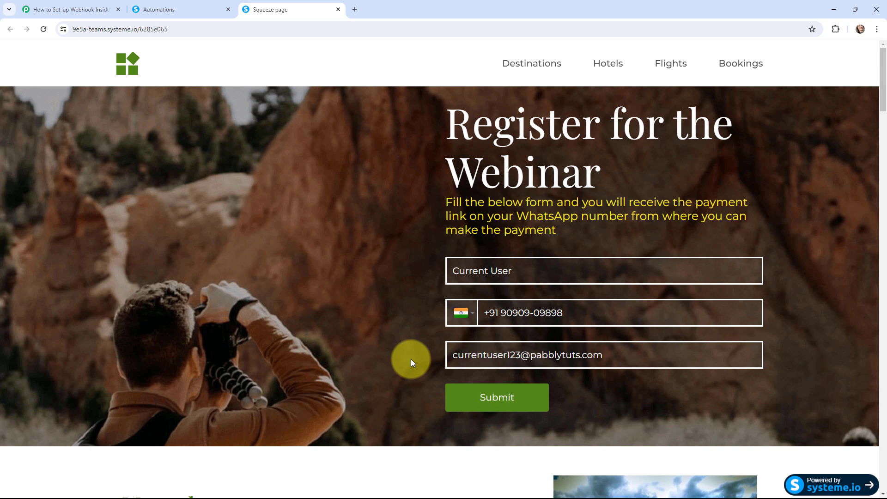
- Submit the filled-in webinar registration form
{"action": "left_click", "coordinate": [494, 400]}
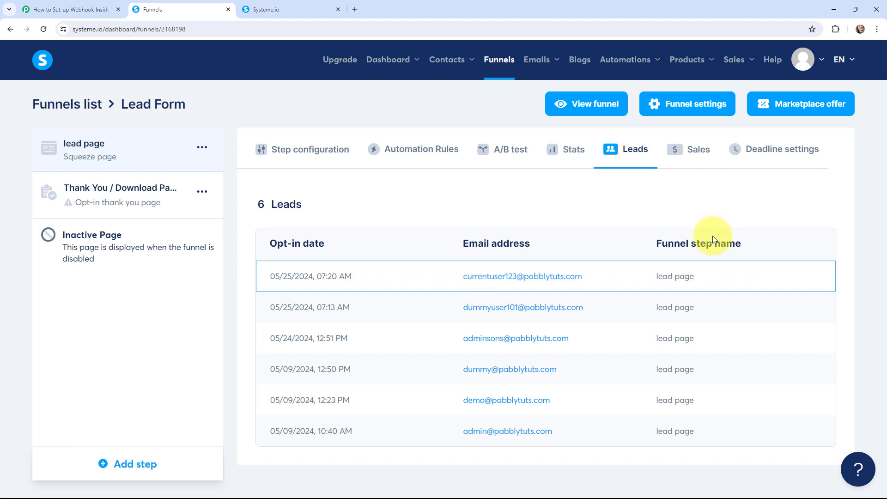
- Open the newest lead's contact record and scroll through its details
{"action": "left_click", "coordinate": [535, 277]}
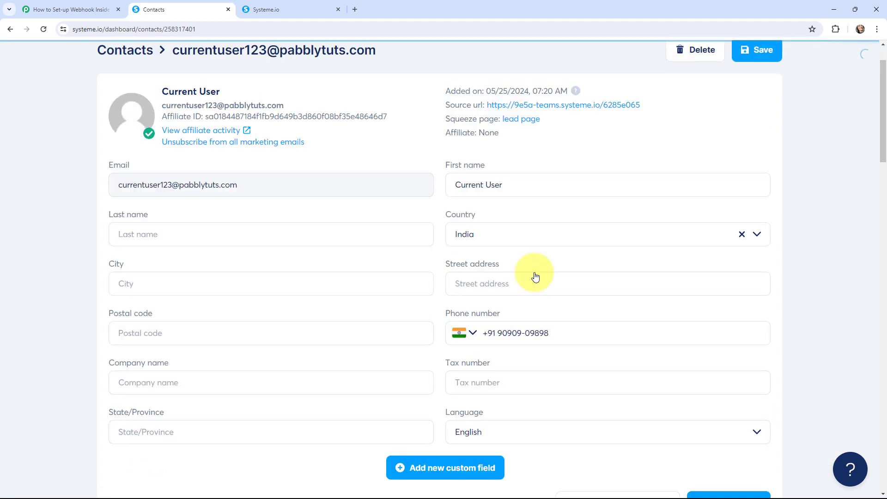
{"action": "scroll", "coordinate": [438, 271], "scroll_direction": "up", "scroll_amount": 1}
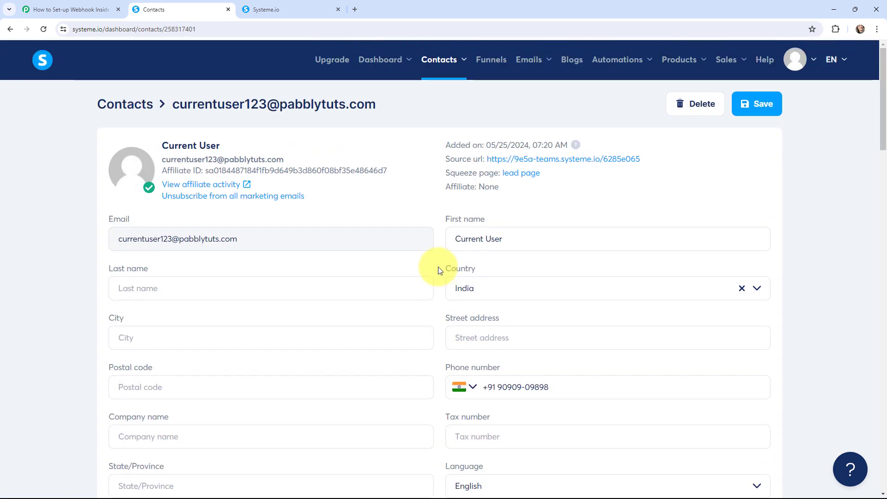
{"action": "scroll", "coordinate": [438, 267], "scroll_direction": "down", "scroll_amount": 1}
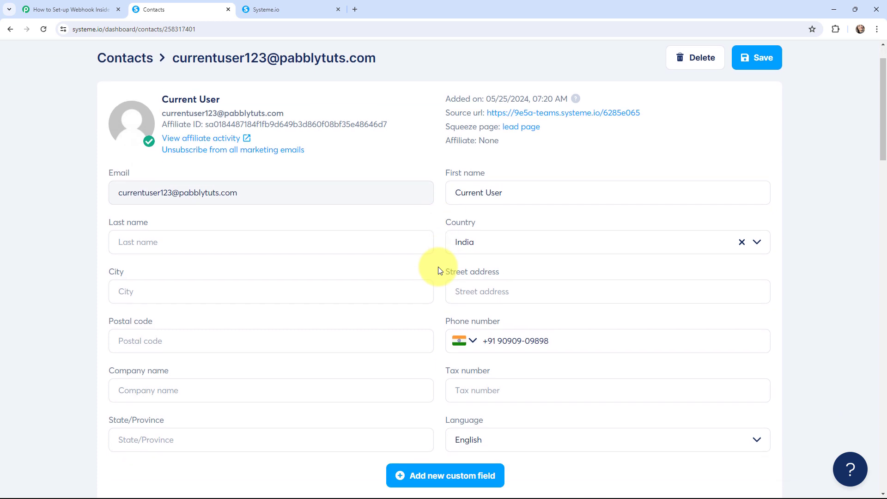
{"action": "scroll", "coordinate": [438, 267], "scroll_direction": "up", "scroll_amount": 1}
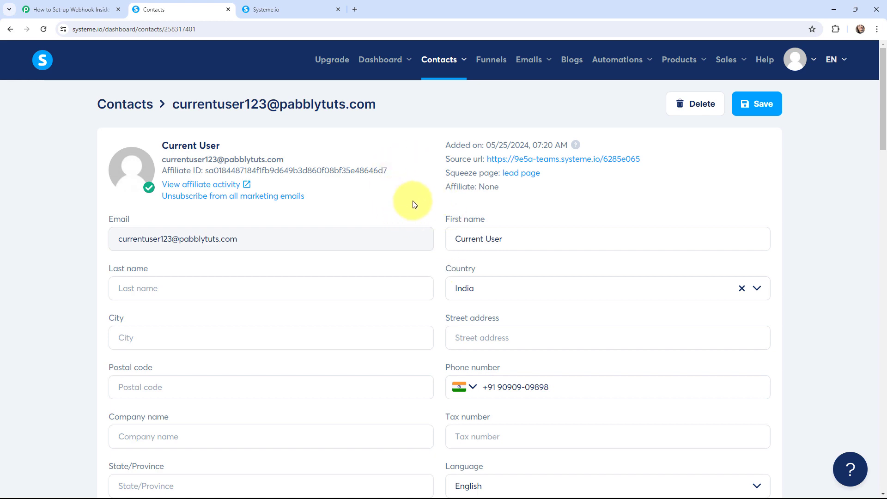
{"action": "left_click", "coordinate": [86, 9]}
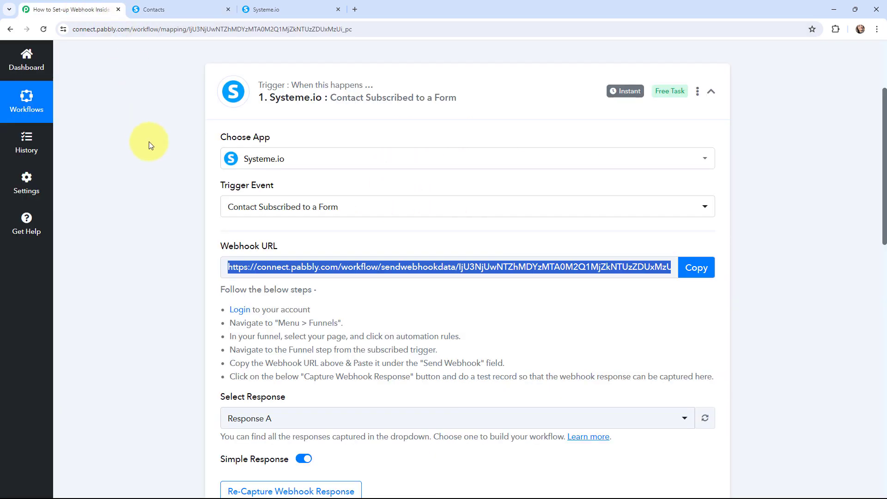
{"action": "scroll", "coordinate": [163, 185], "scroll_direction": "down", "scroll_amount": 8}
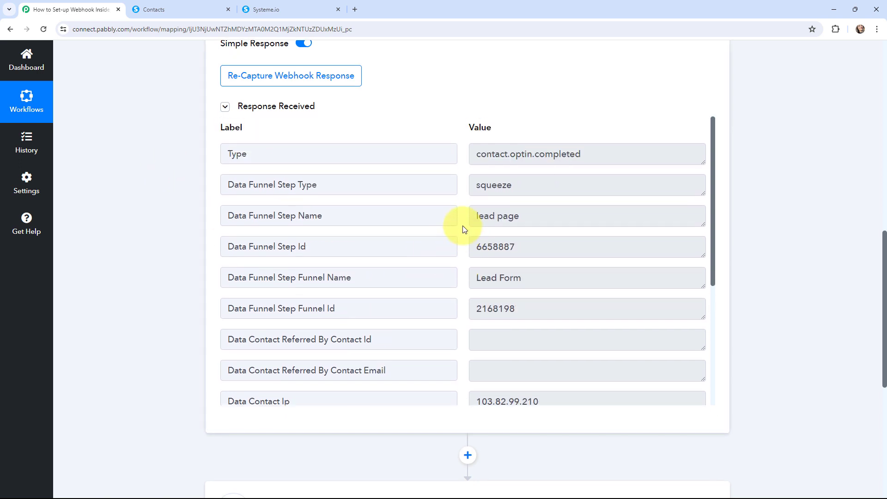
{"action": "left_click_drag", "start_coordinate": [476, 216], "coordinate": [519, 216]}
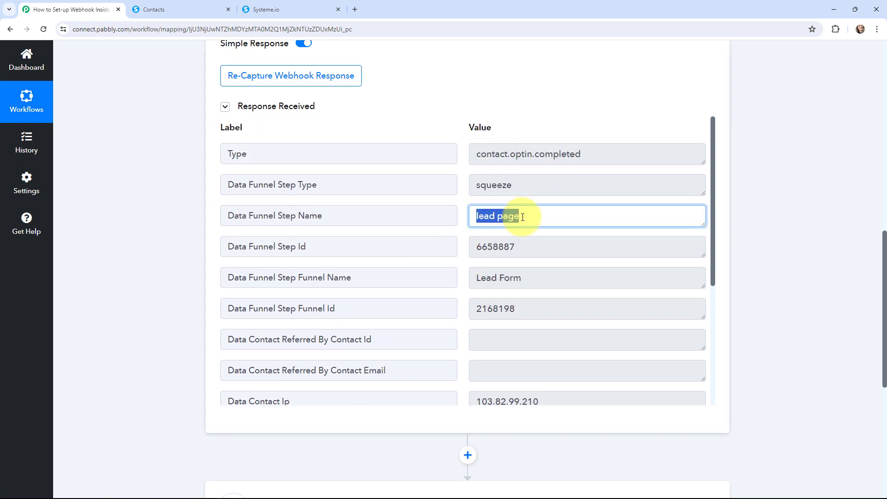
{"action": "left_click", "coordinate": [463, 272]}
{"action": "scroll", "coordinate": [462, 271], "scroll_direction": "down", "scroll_amount": 3}
{"action": "scroll", "coordinate": [462, 272], "scroll_direction": "down", "scroll_amount": 1}
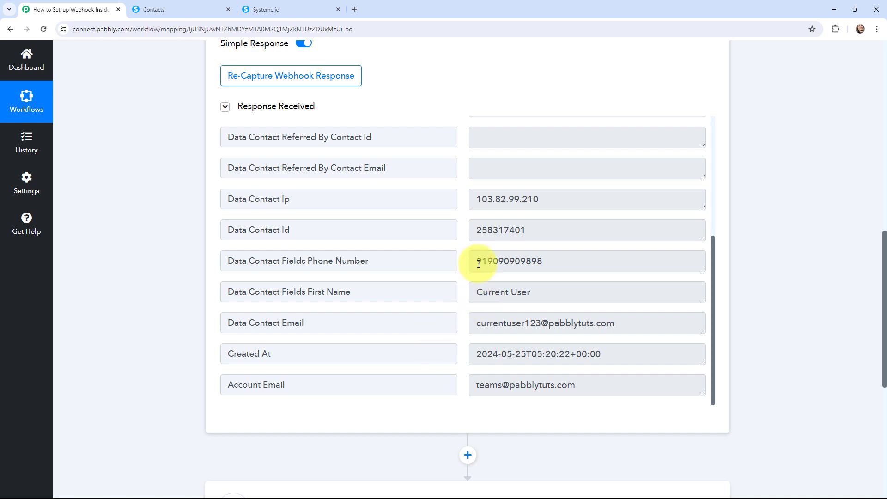
{"action": "left_click_drag", "start_coordinate": [475, 262], "coordinate": [556, 260]}
{"action": "left_click_drag", "start_coordinate": [478, 294], "coordinate": [532, 292]}
{"action": "left_click_drag", "start_coordinate": [481, 323], "coordinate": [630, 333]}
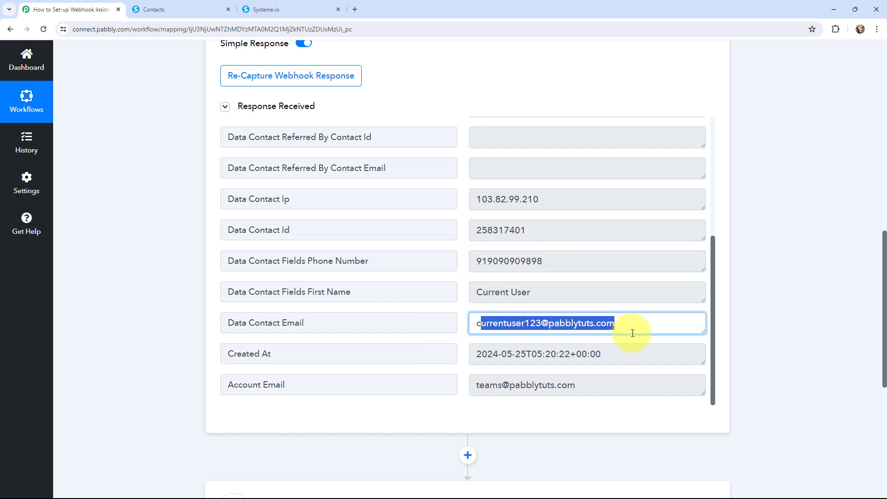
{"action": "left_click", "coordinate": [467, 351]}
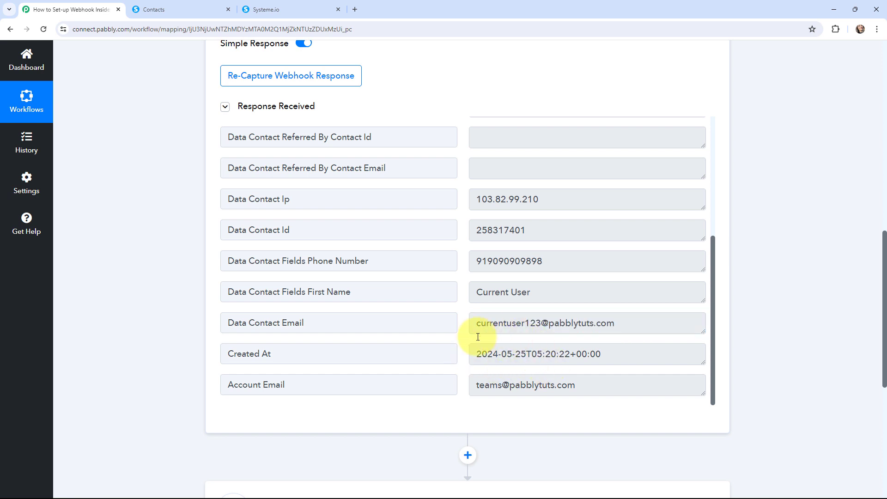
{"action": "scroll", "coordinate": [155, 311], "scroll_direction": "up", "scroll_amount": 12}
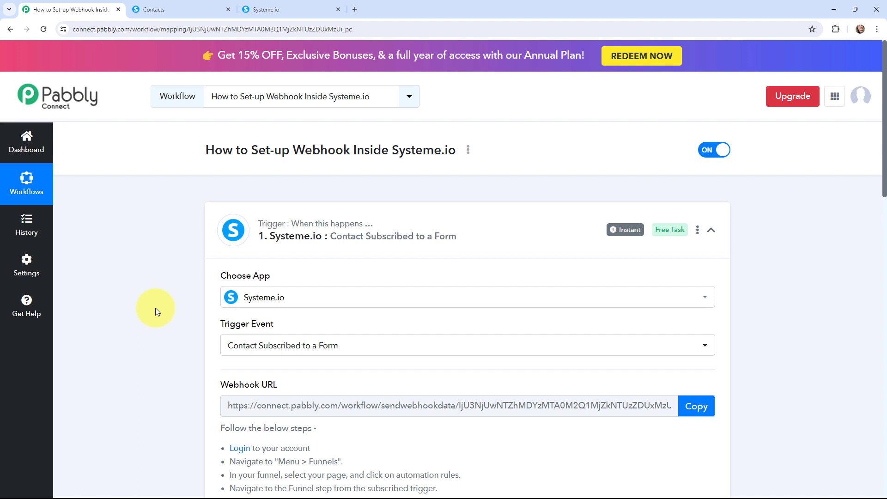
- Collapse the Systeme.io trigger card, then expand and collapse the Choose Your Next Application card
{"action": "mouse_move", "coordinate": [617, 231]}
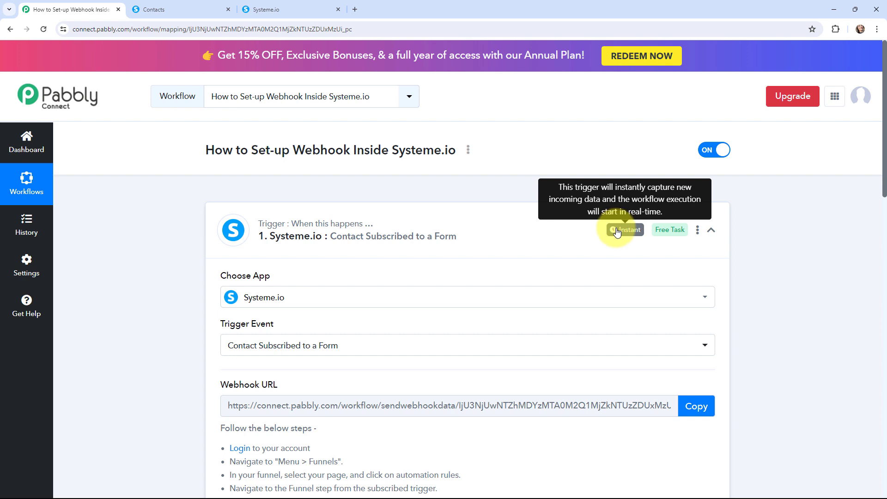
{"action": "left_click", "coordinate": [211, 215]}
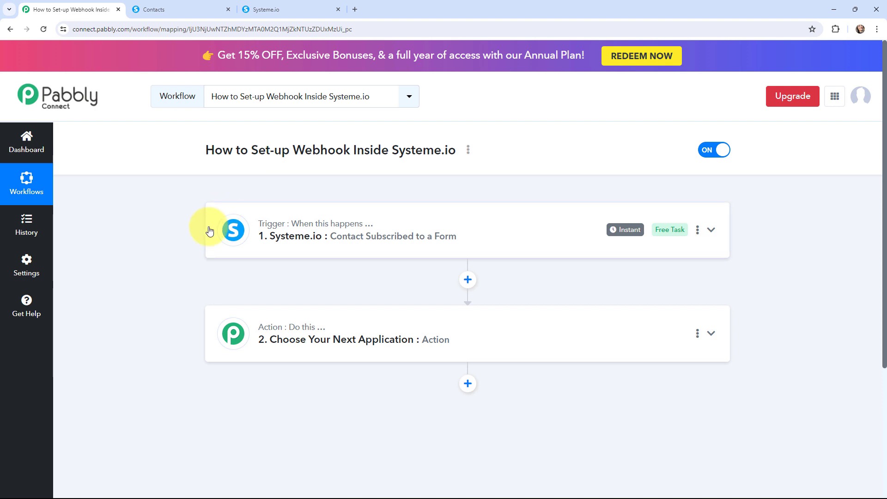
{"action": "left_click", "coordinate": [222, 328]}
{"action": "scroll", "coordinate": [165, 317], "scroll_direction": "down", "scroll_amount": 3}
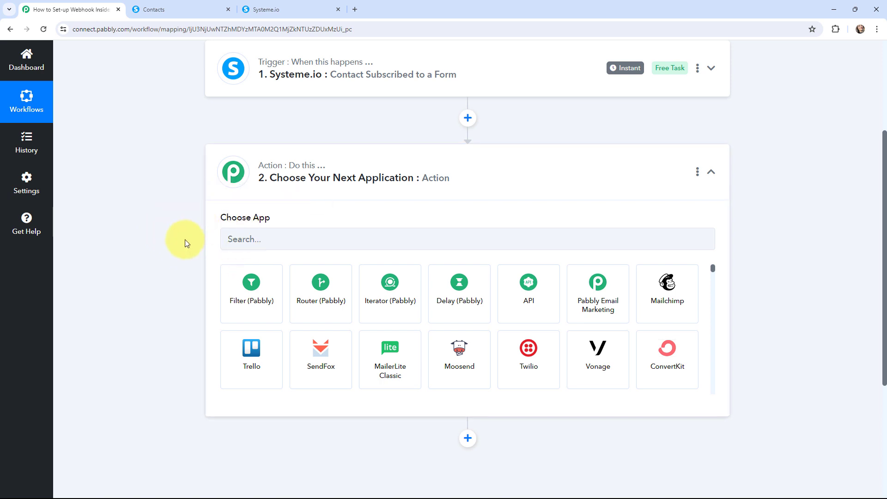
{"action": "left_click", "coordinate": [233, 172]}
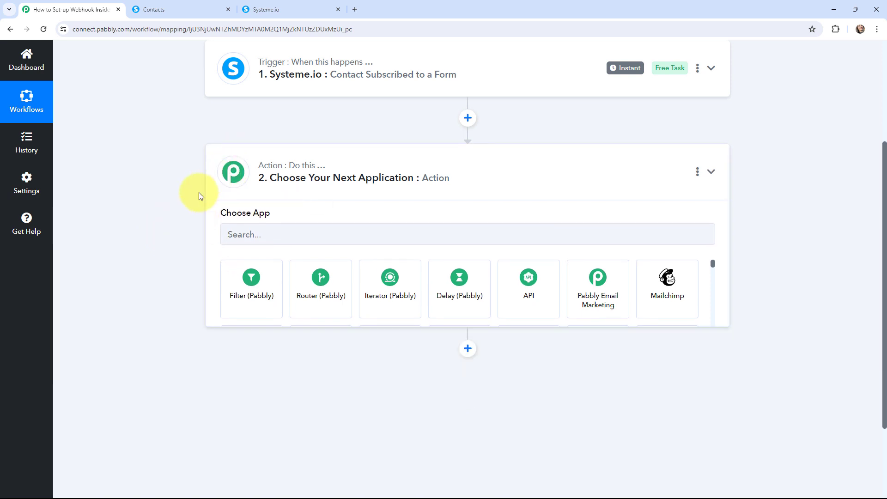
{"action": "scroll", "coordinate": [149, 221], "scroll_direction": "up", "scroll_amount": 3}
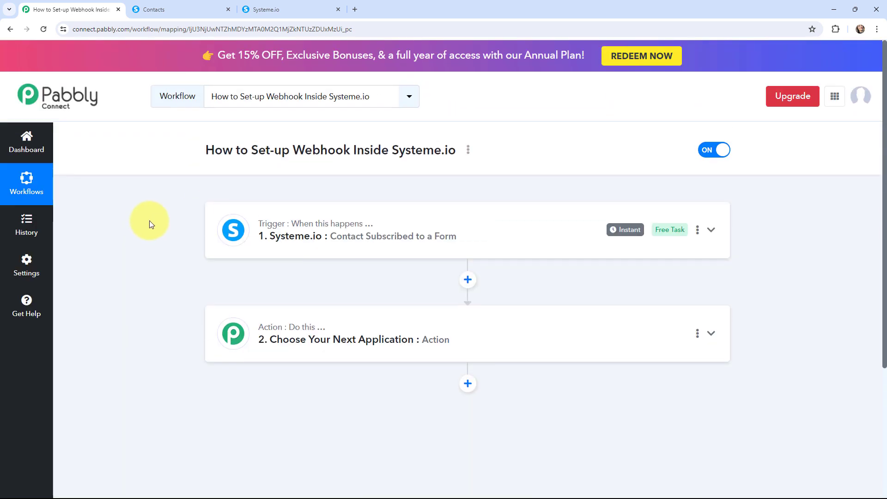